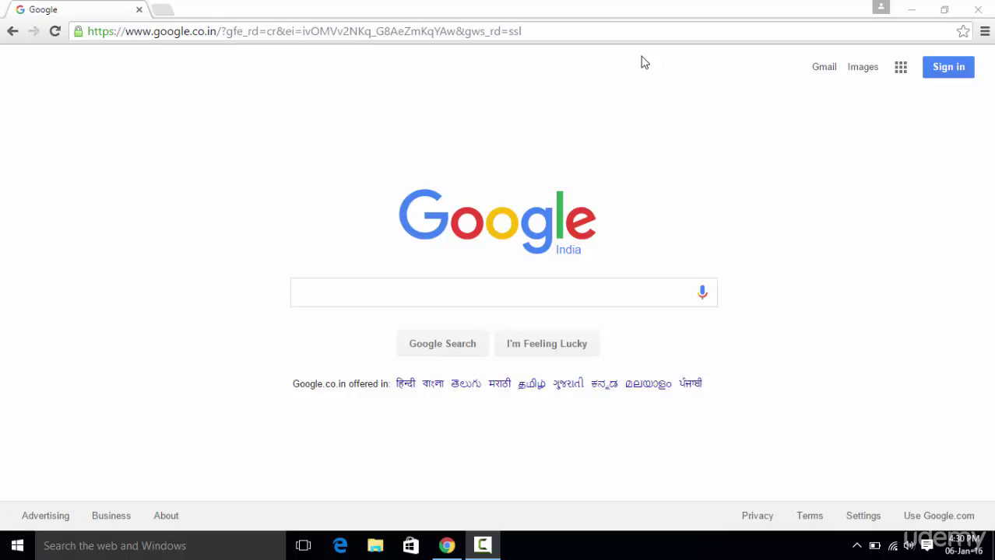
# - Search Google for "download android studio" and open the Download Android Studio and SDK Tools result on developer.android.com
pyautogui.click(318, 288)
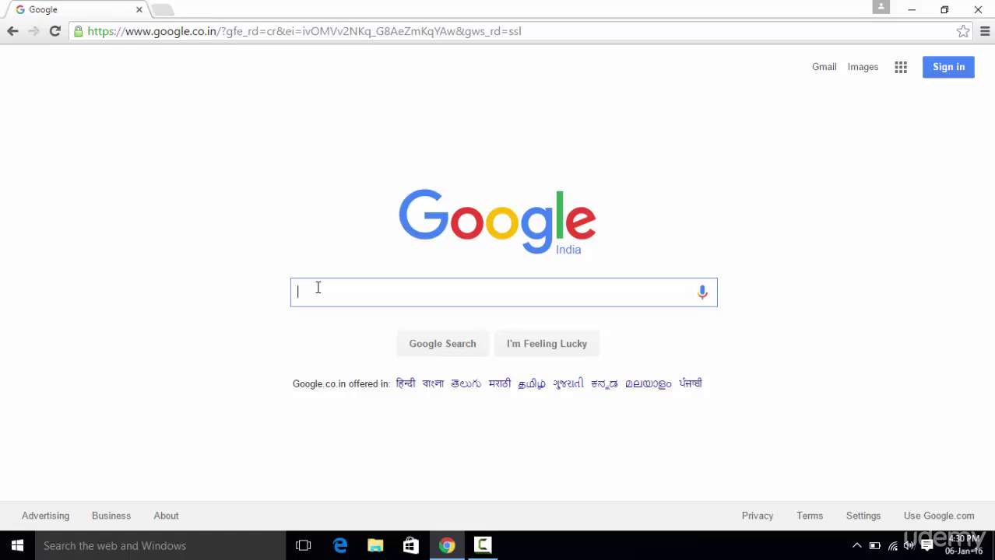
pyautogui.write('downlo')
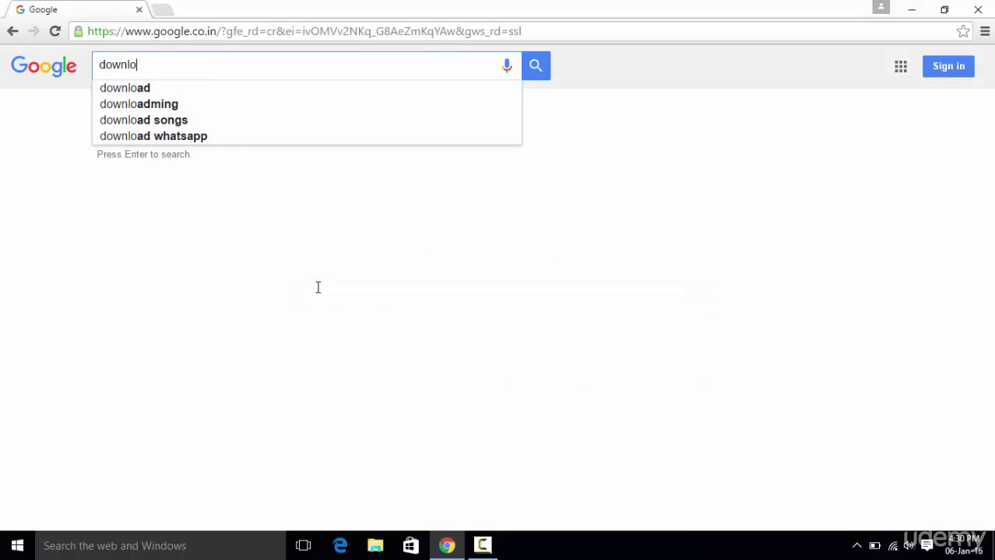
pyautogui.write('ad android ')
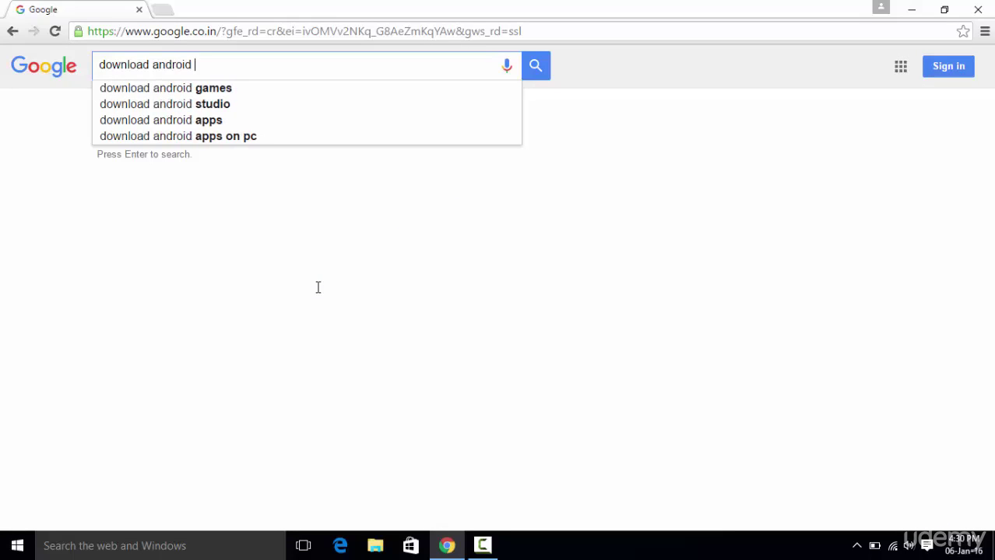
pyautogui.write('studio')
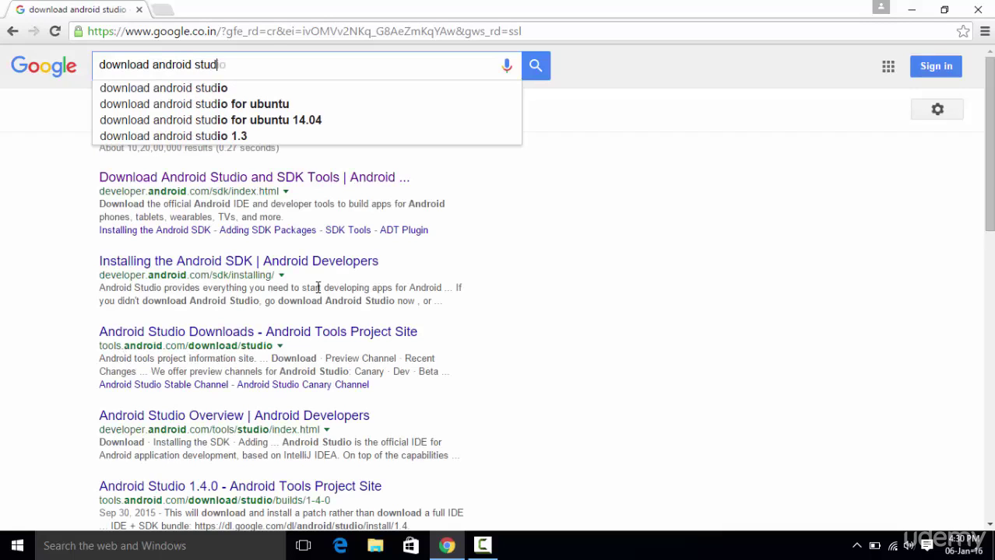
pyautogui.press('Return')
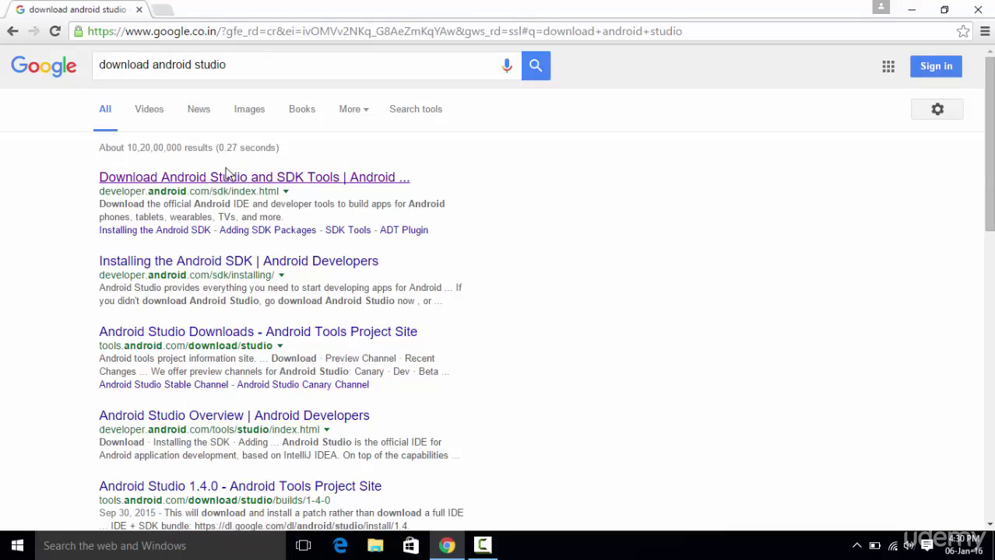
pyautogui.click(180, 179)
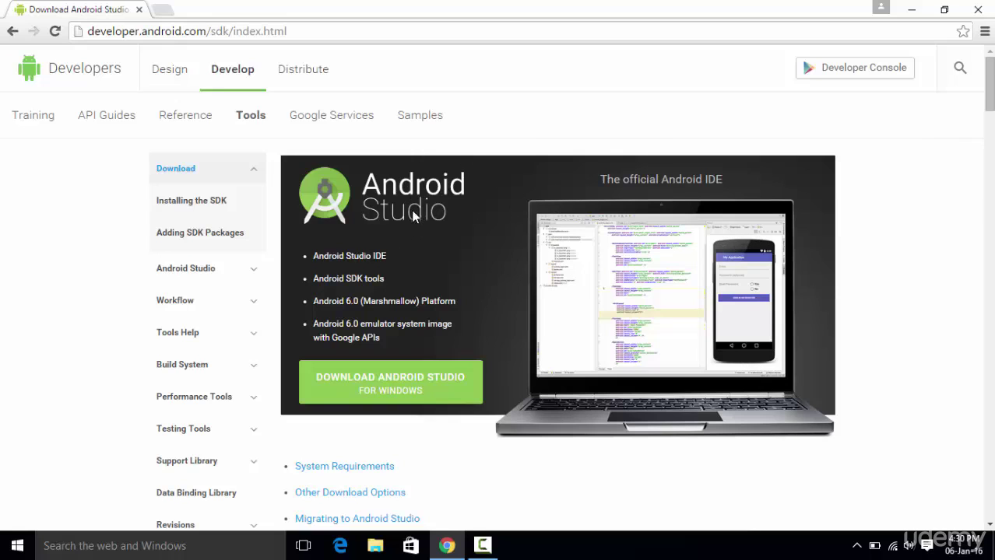
# - Go to the System Requirements section of the Android Studio page and examine the Windows requirements
pyautogui.scroll(-1, 368, 398)
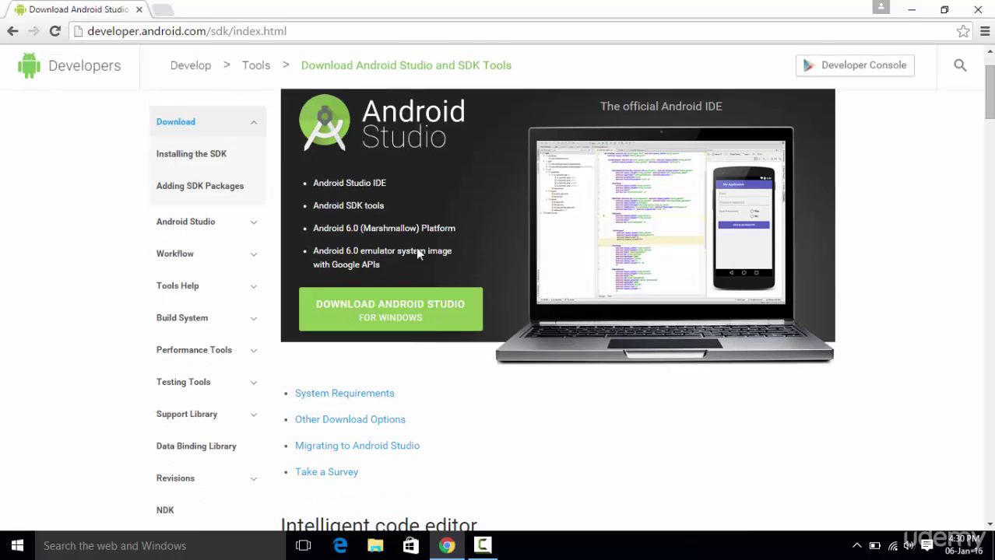
pyautogui.click(328, 395)
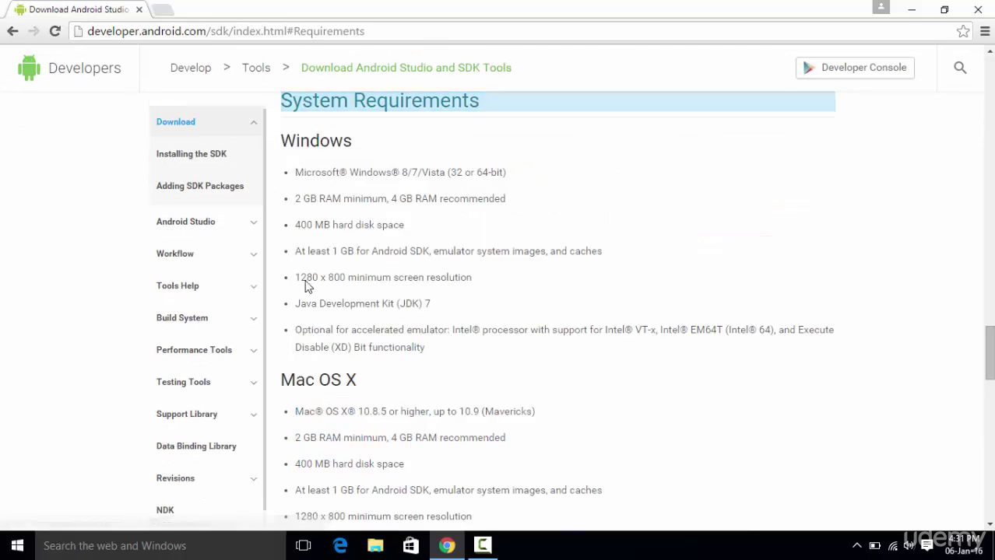
pyautogui.scroll(6, 503, 223)
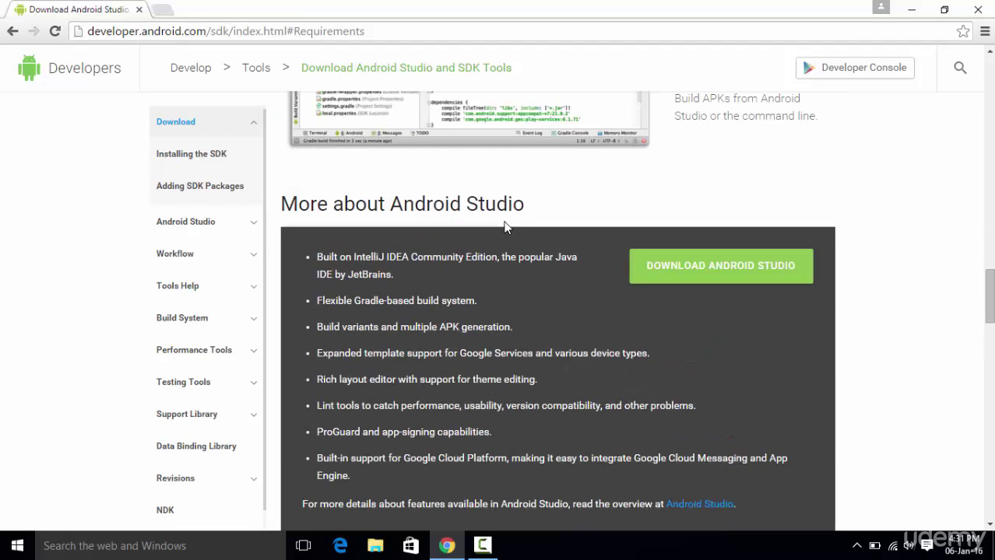
pyautogui.scroll(-1, 503, 226)
pyautogui.scroll(-5, 503, 226)
pyautogui.scroll(-1, 498, 232)
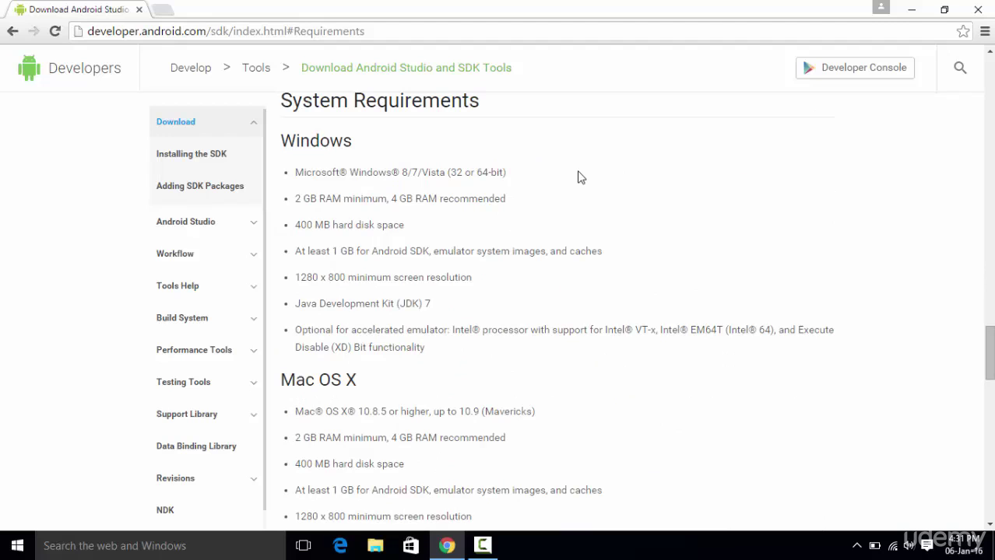
pyautogui.scroll(1, 322, 160)
pyautogui.scroll(-1, 328, 155)
# - Highlight the recommended and minimum RAM entries in the Windows system requirements for a closer read
pyautogui.moveTo(295, 198); pyautogui.dragTo(514, 203)
pyautogui.click(381, 199)
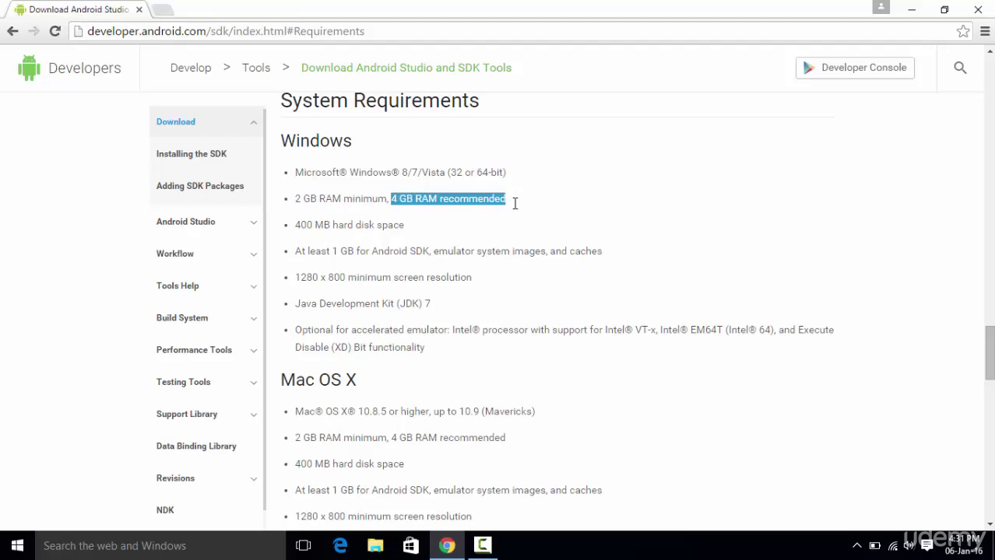
pyautogui.click(510, 203)
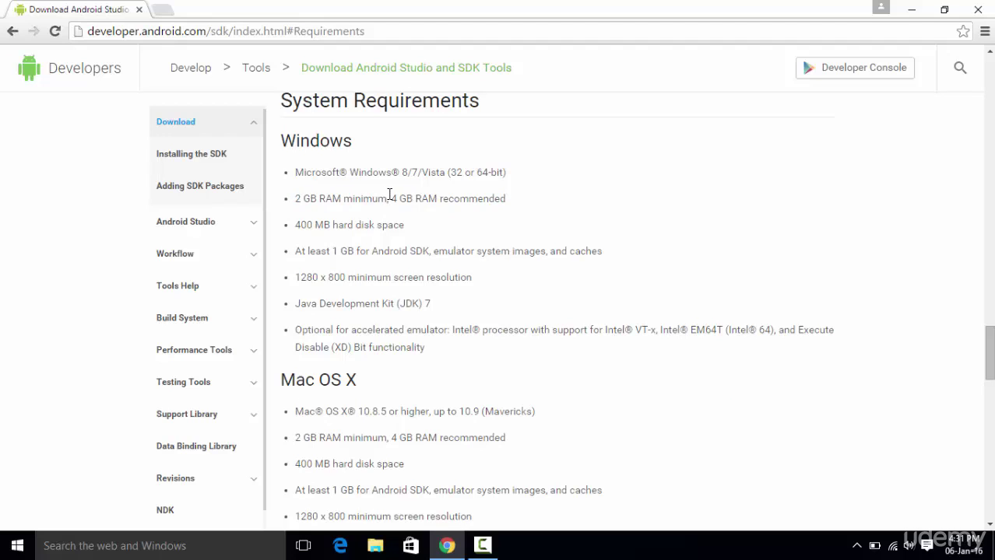
pyautogui.moveTo(389, 195); pyautogui.dragTo(504, 197)
pyautogui.click(512, 200)
pyautogui.moveTo(388, 198); pyautogui.dragTo(295, 199)
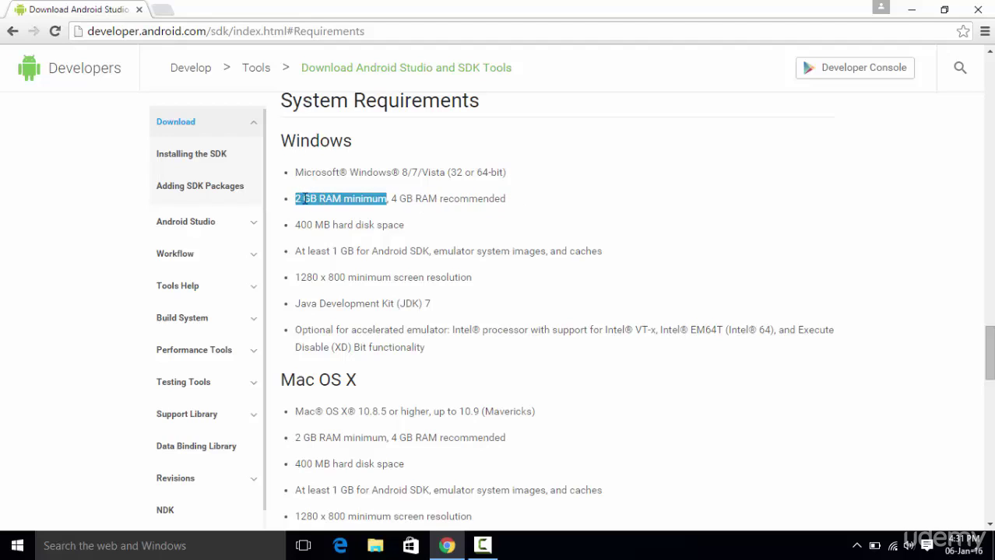
pyautogui.click(297, 199)
pyautogui.moveTo(297, 199); pyautogui.dragTo(388, 199)
pyautogui.click(414, 215)
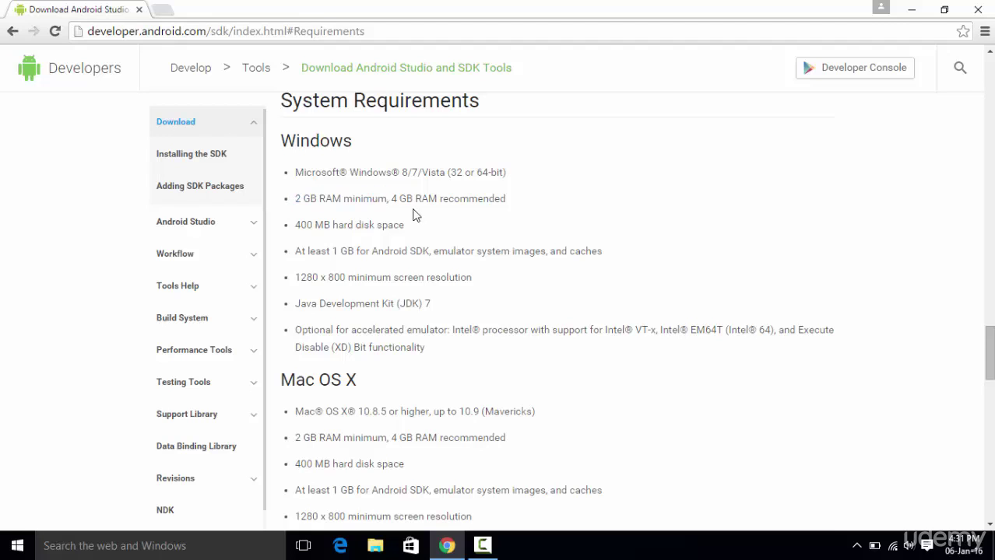
# - Reopen the System Requirements section and review the Windows RAM, disk space, screen resolution and JDK requirements
pyautogui.scroll(15, 410, 215)
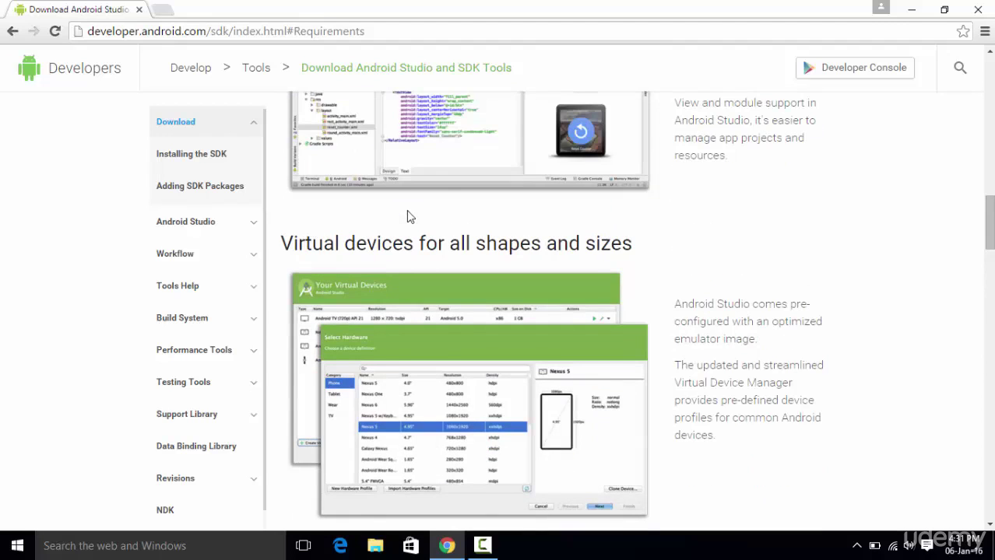
pyautogui.scroll(10, 410, 216)
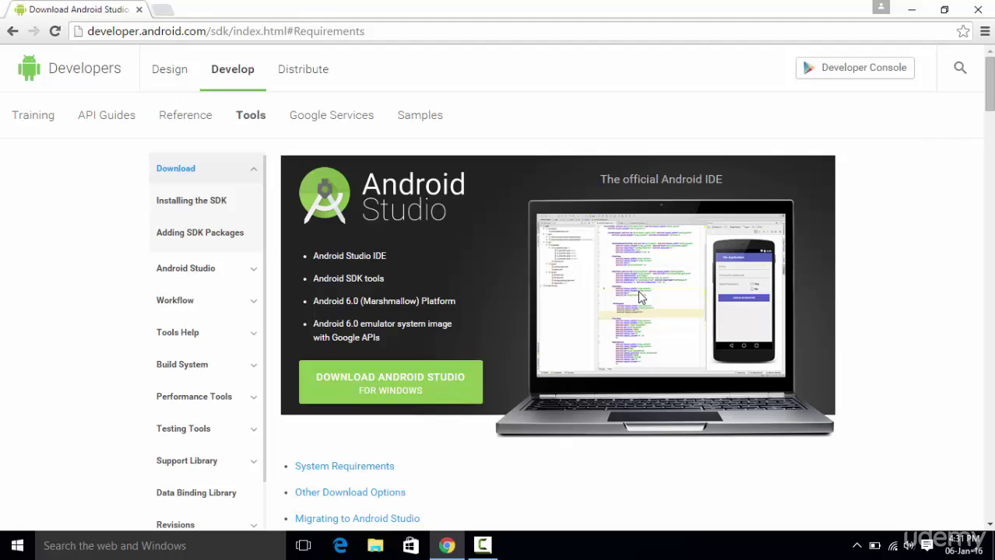
pyautogui.scroll(-3, 638, 294)
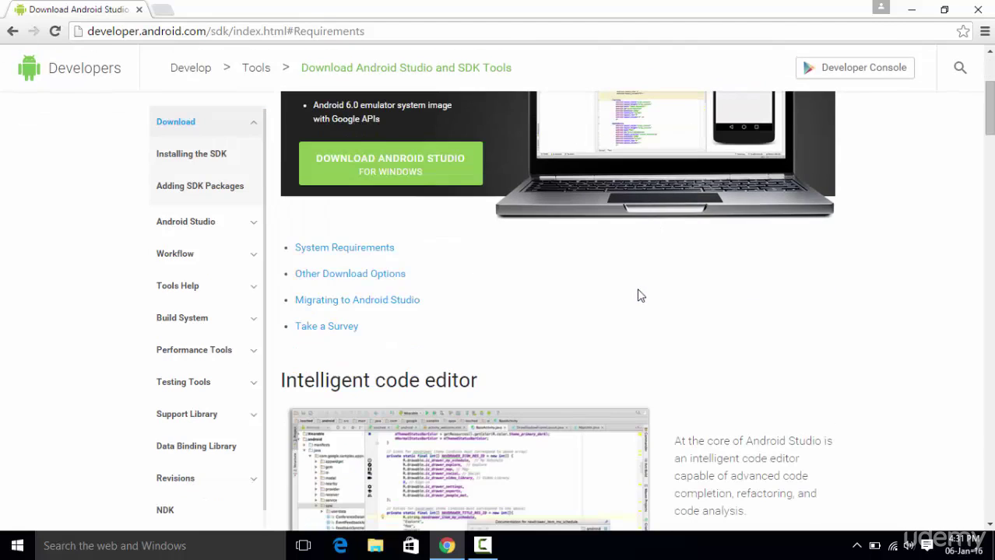
pyautogui.click(385, 249)
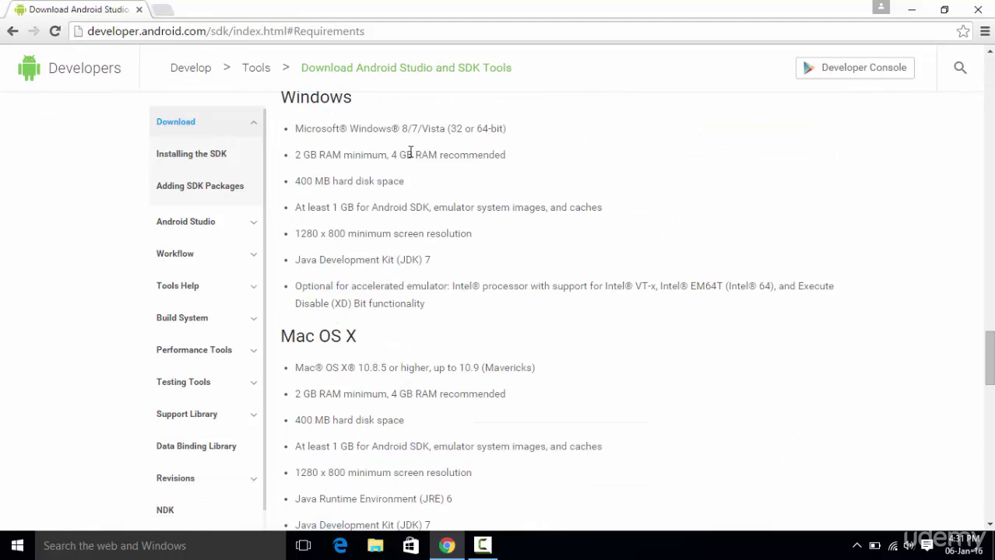
pyautogui.moveTo(392, 155); pyautogui.dragTo(506, 153)
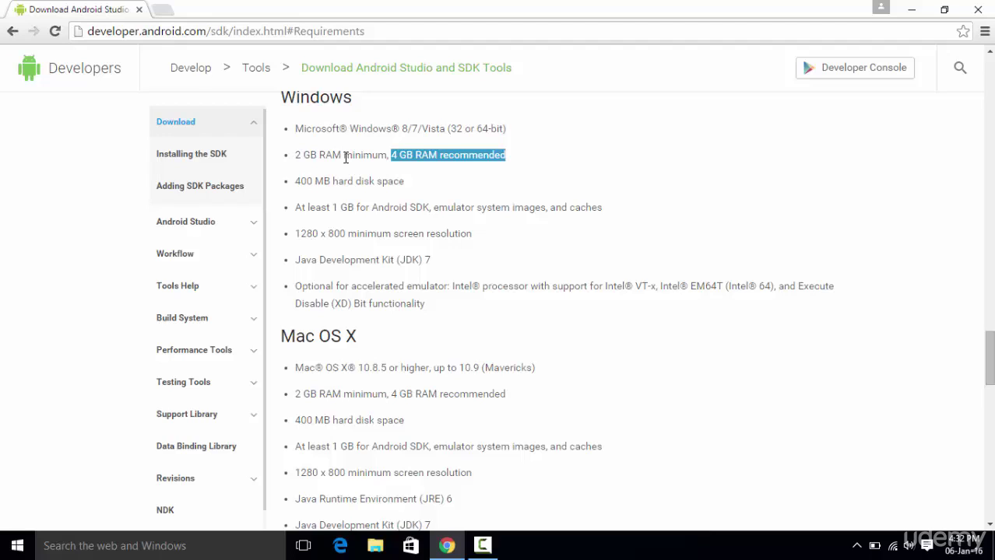
pyautogui.click(306, 172)
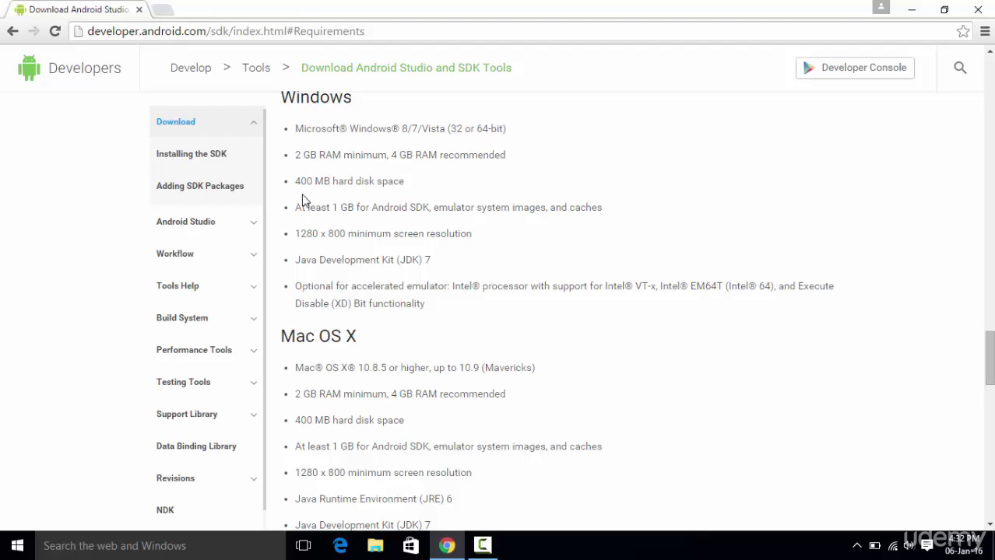
pyautogui.moveTo(297, 206); pyautogui.dragTo(425, 315)
pyautogui.click(425, 315)
# - Open the Android Studio download for Windows and look through its terms and conditions
pyautogui.scroll(10, 524, 238)
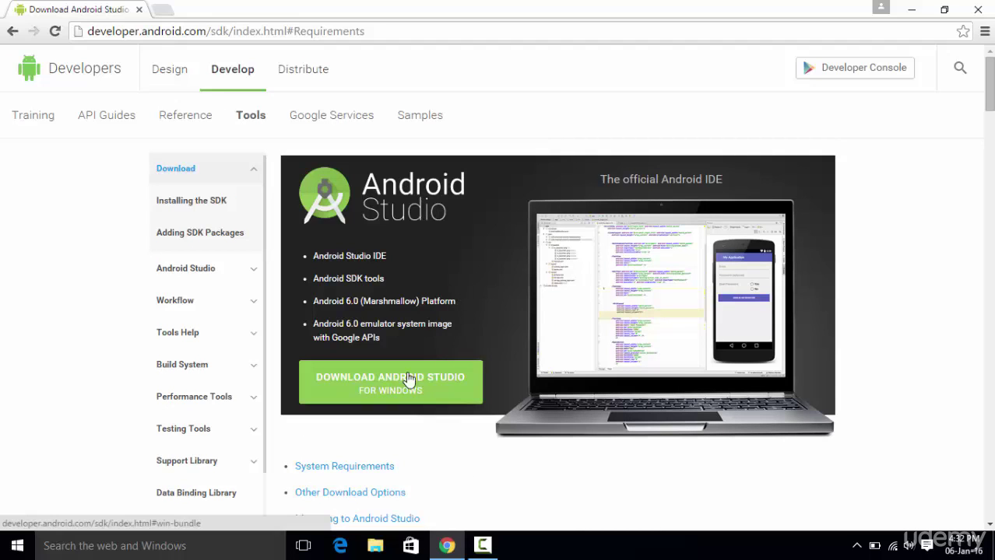
pyautogui.click(421, 394)
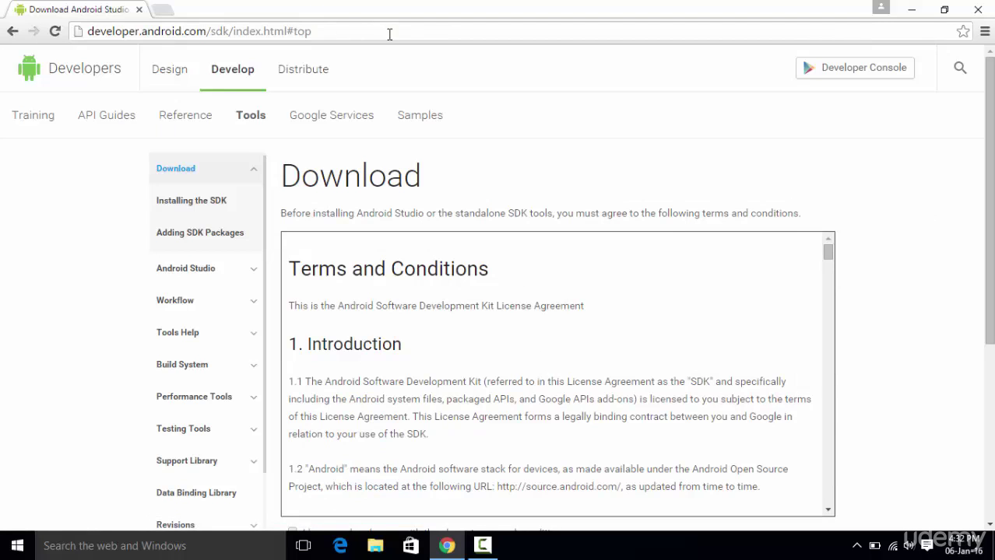
pyautogui.scroll(-3, 922, 300)
pyautogui.scroll(3, 914, 301)
pyautogui.scroll(-4, 586, 334)
pyautogui.scroll(-4, 871, 315)
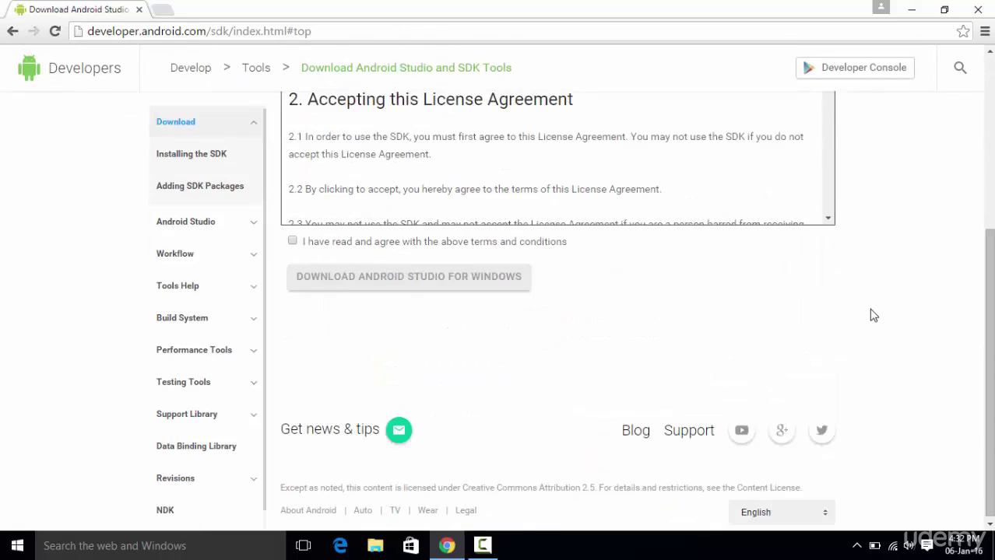
pyautogui.scroll(2, 879, 314)
pyautogui.scroll(-3, 688, 265)
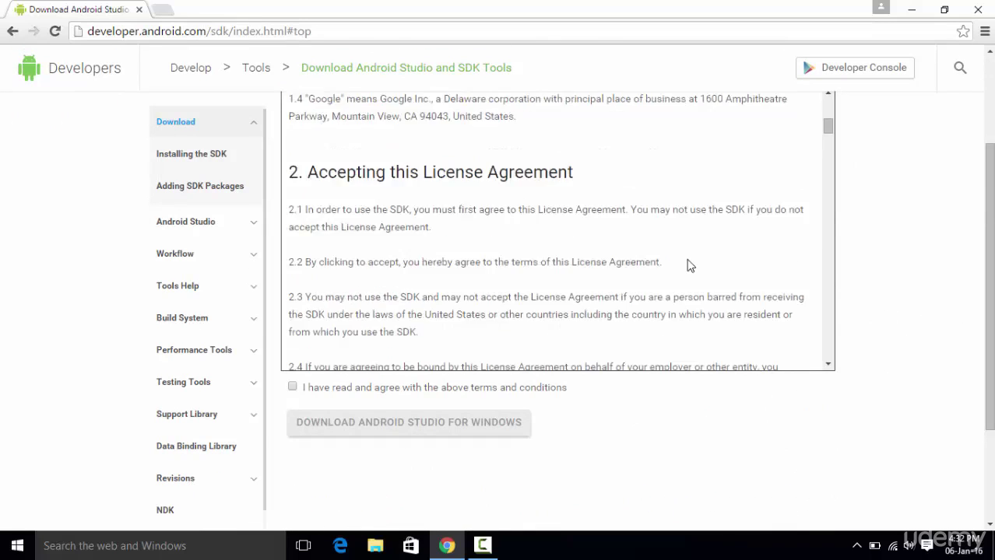
# - Agree to the terms and conditions and start downloading Android Studio for Windows
pyautogui.click(291, 389)
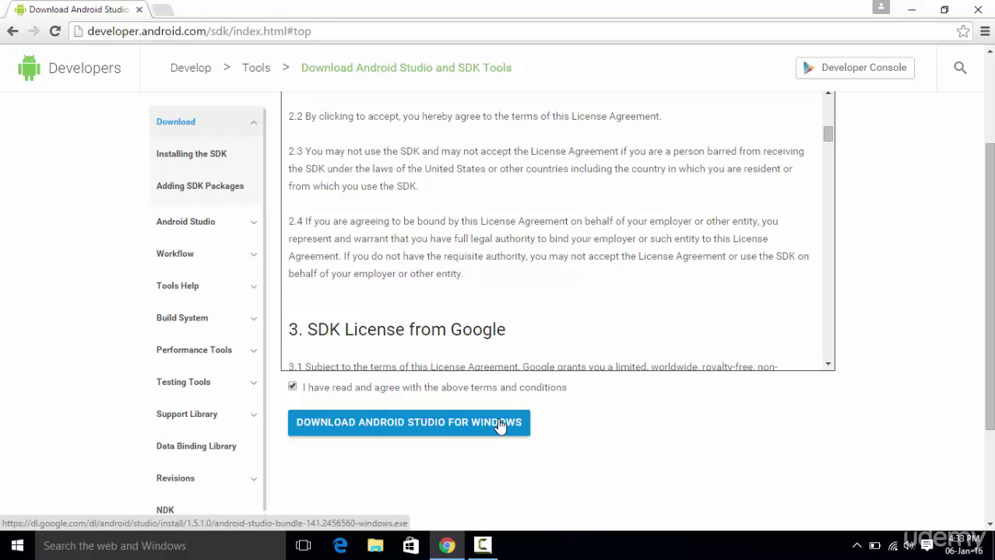
pyautogui.click(362, 425)
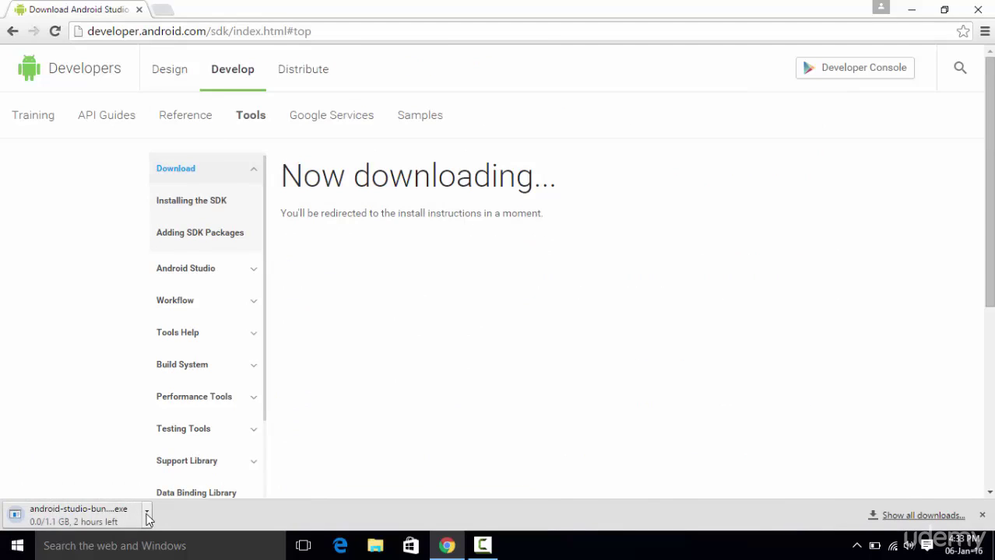
# - Cancel the running download of the Android Studio bundle installer
pyautogui.click(147, 515)
pyautogui.click(117, 493)
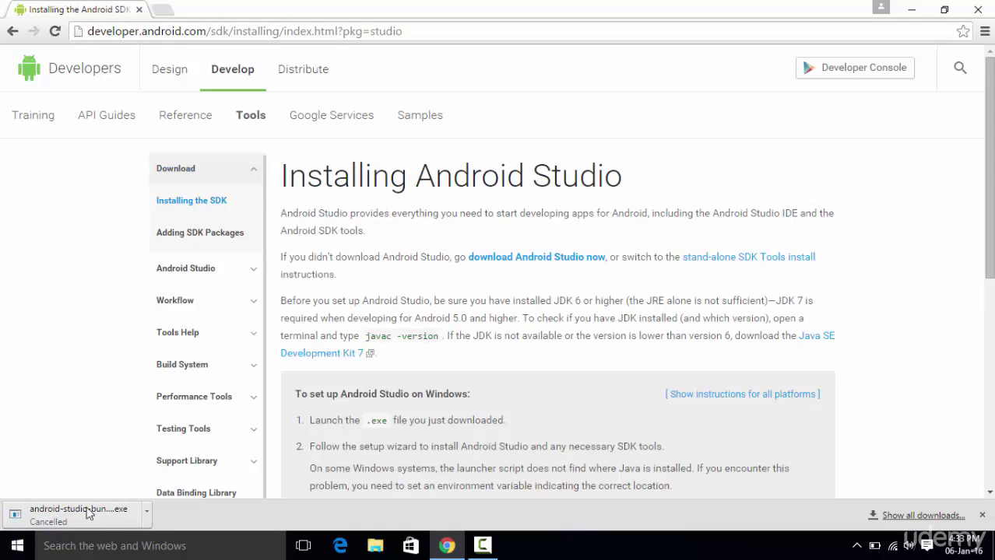